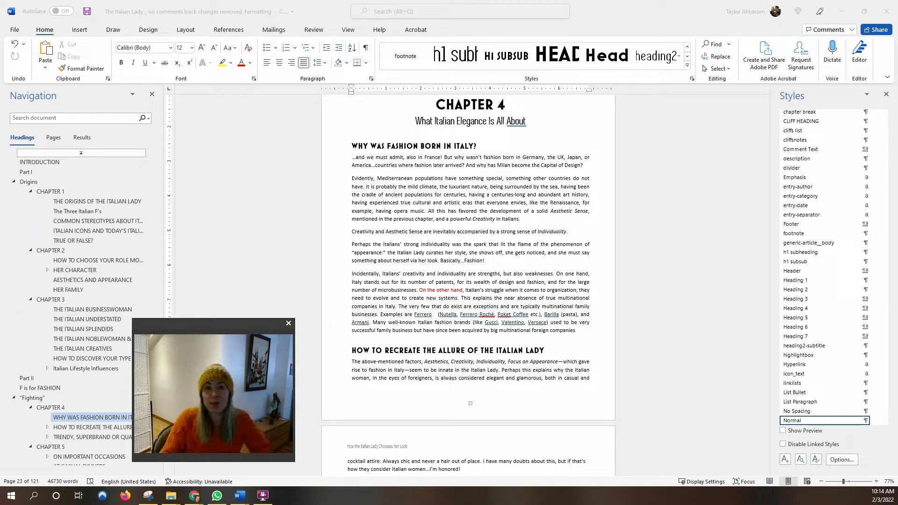
# - Focus the manuscript window and scroll to Chapter 4, 'What Italian Elegance Is All About', on page 23
pyautogui.click(428, 178)
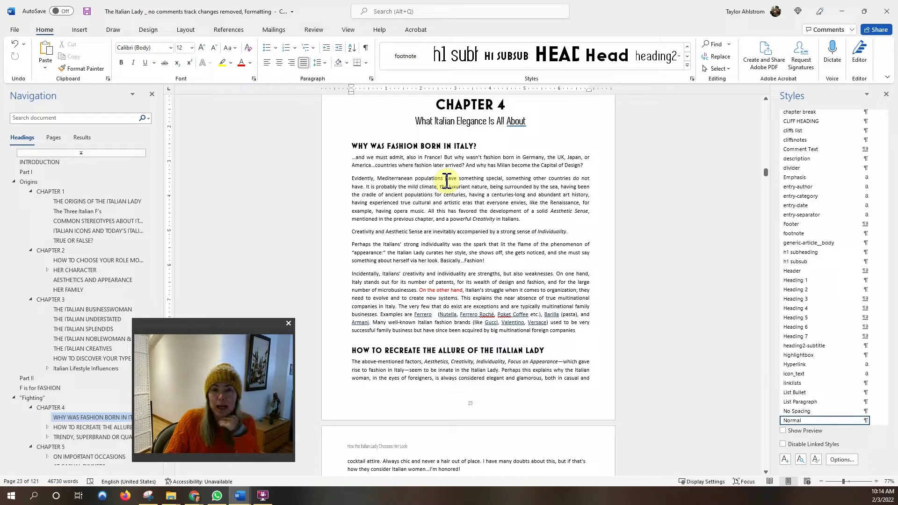
pyautogui.scroll(6, 466, 173)
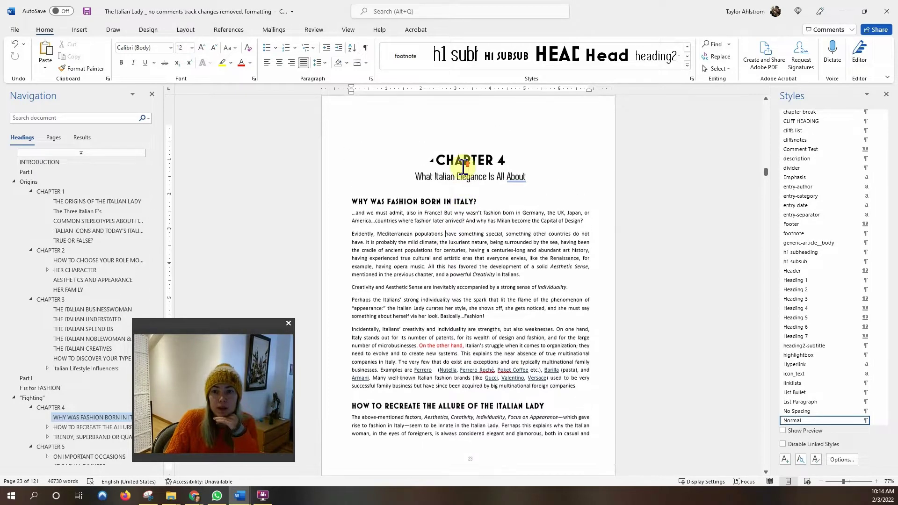
pyautogui.scroll(-5, 465, 178)
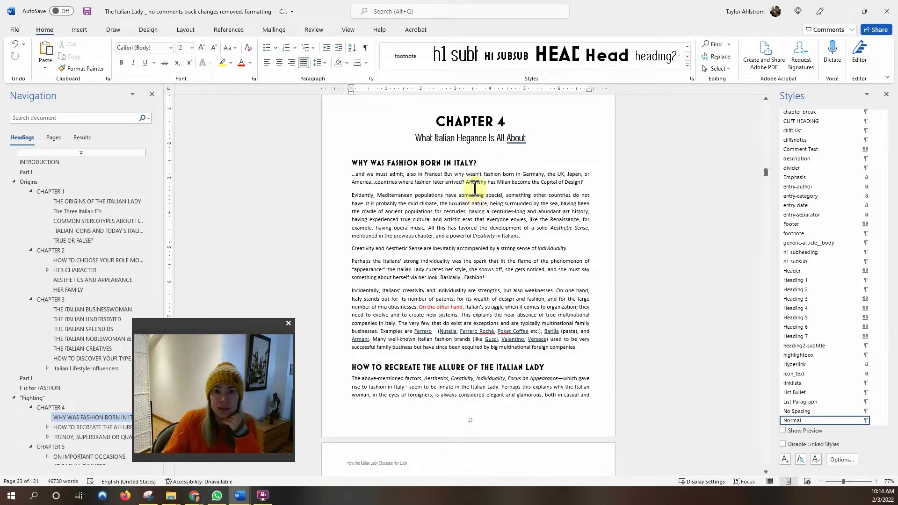
# - Set a custom paper size of 6" wide by 9" high, applied to the whole document
pyautogui.click(186, 30)
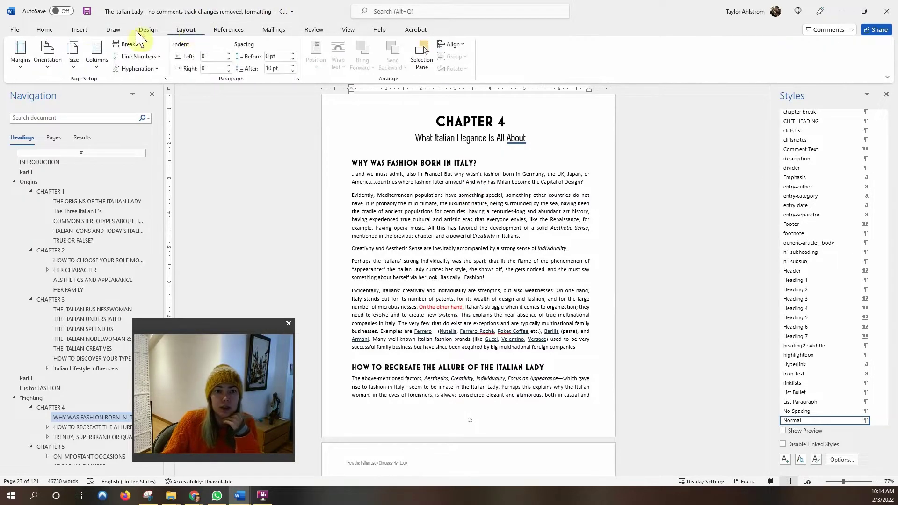
pyautogui.click(74, 54)
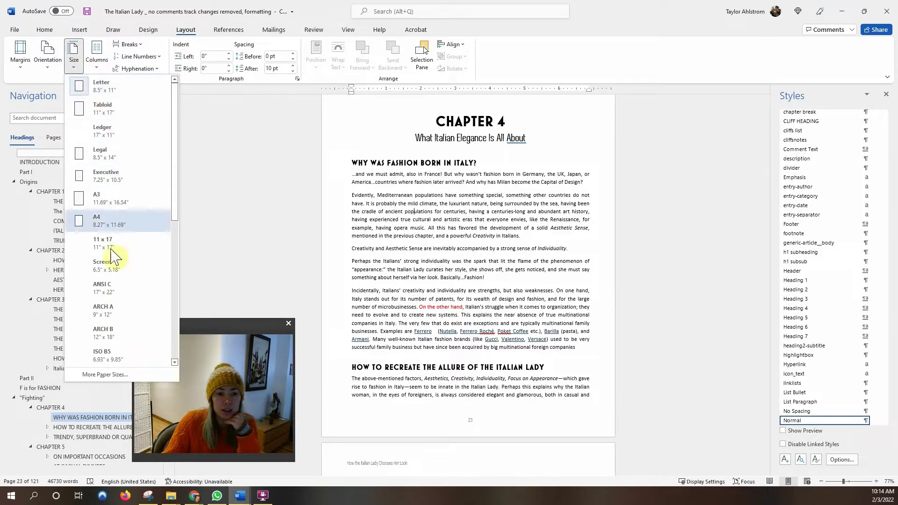
pyautogui.click(104, 375)
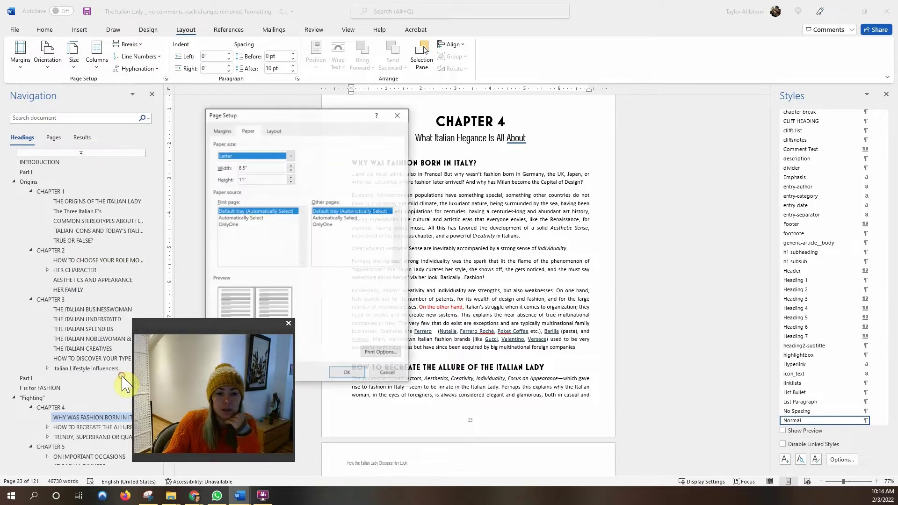
pyautogui.click(261, 167)
pyautogui.write('6')
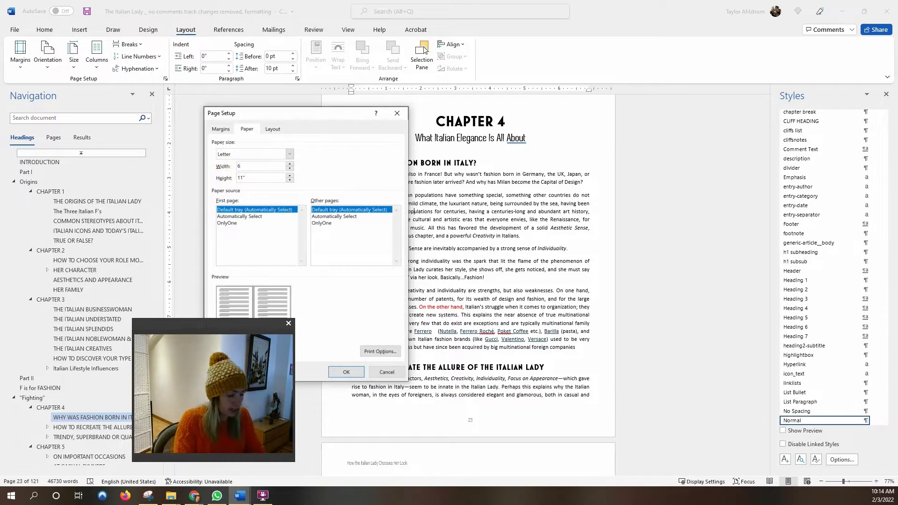
pyautogui.press('Tab')
pyautogui.write('9')
pyautogui.press('Tab')
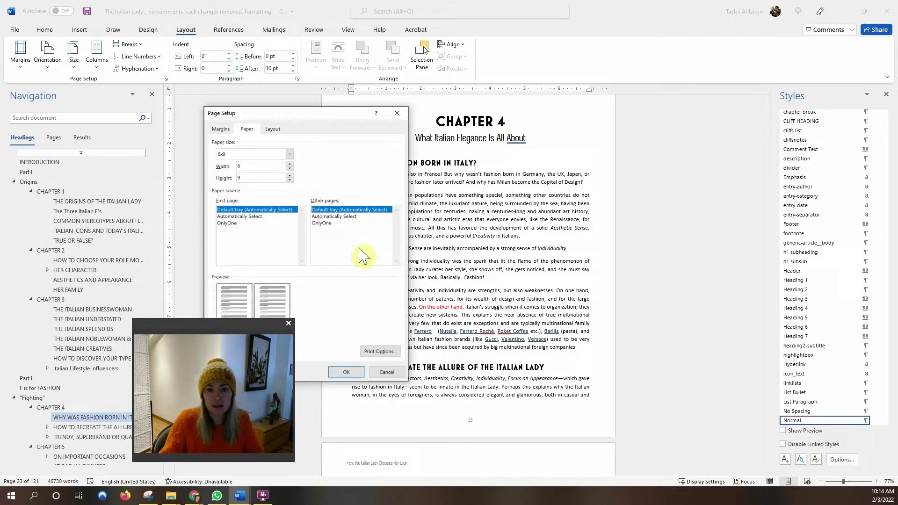
pyautogui.moveTo(244, 323); pyautogui.dragTo(151, 321)
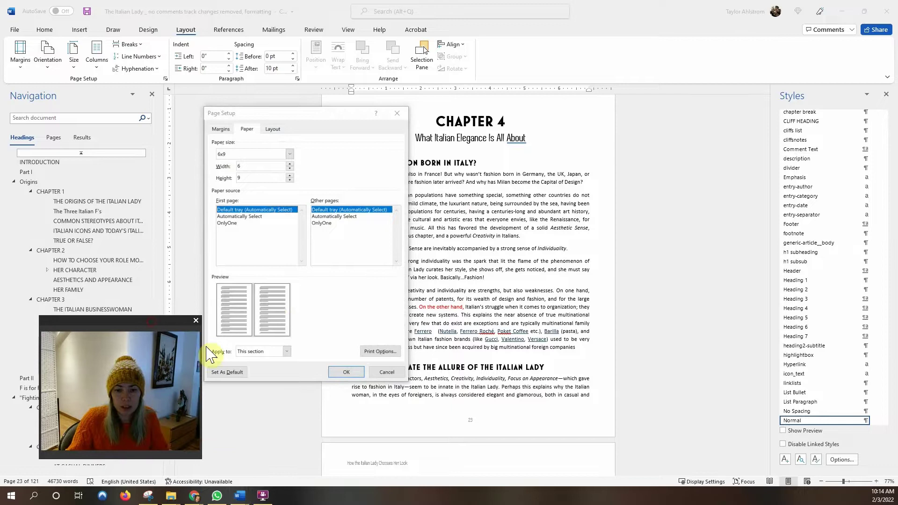
pyautogui.click(255, 351)
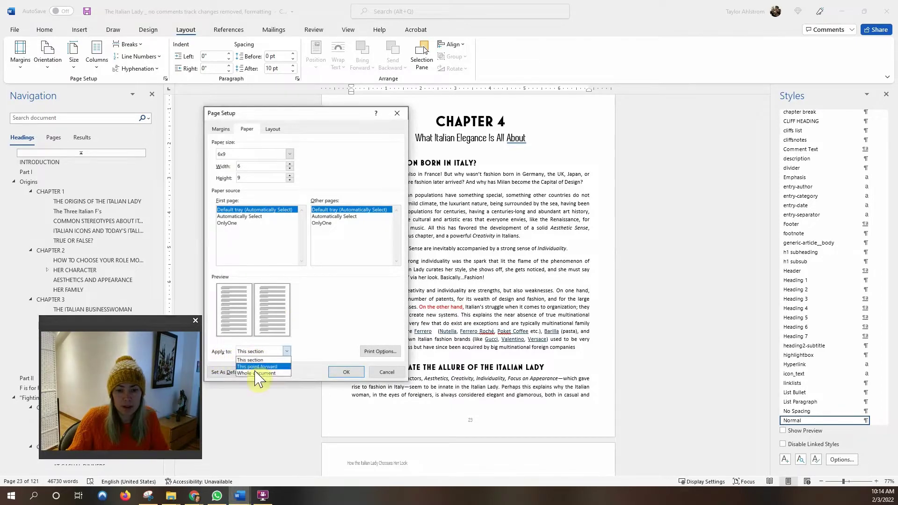
pyautogui.click(255, 372)
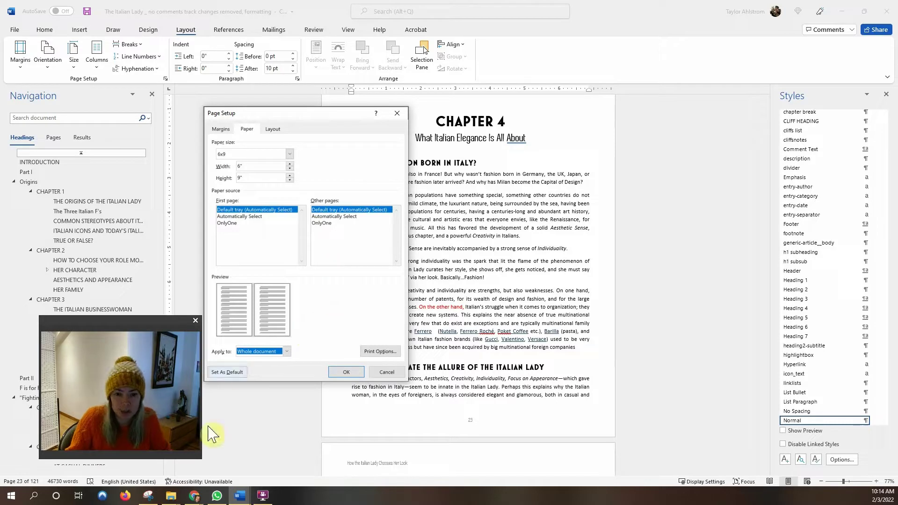
pyautogui.click(256, 353)
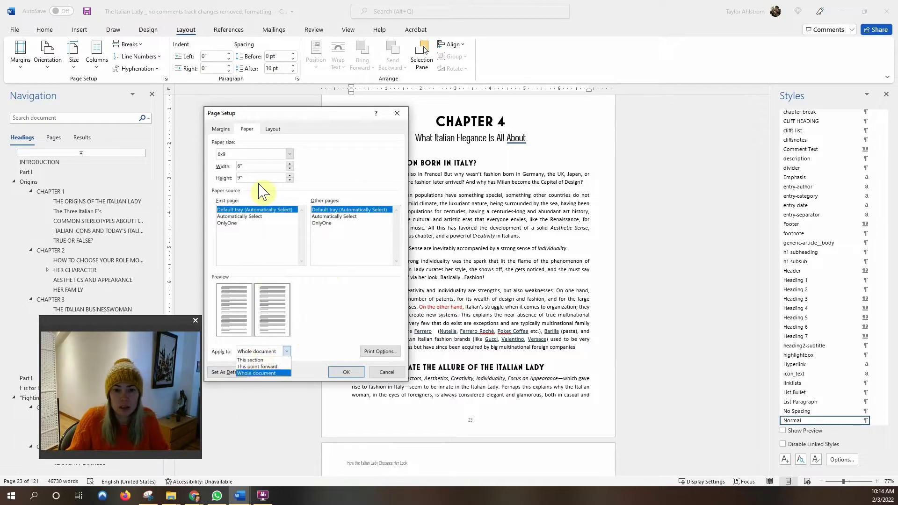
# - Apply mirror margins of 0.5" top and bottom, 0.88" inside and 0.75" outside
pyautogui.click(224, 131)
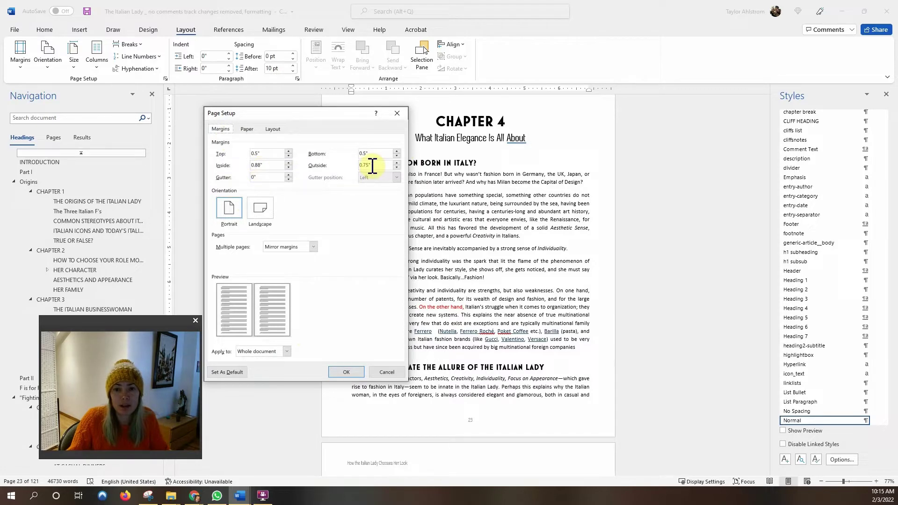
pyautogui.click(293, 249)
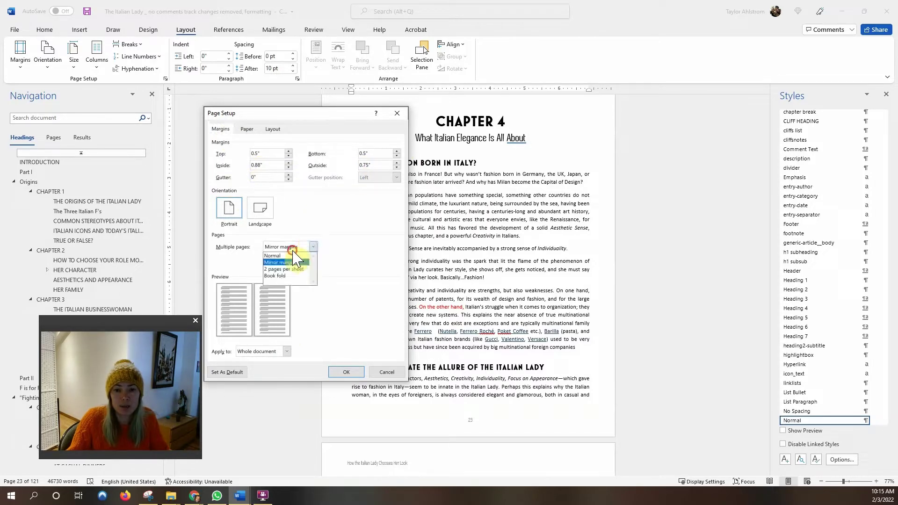
pyautogui.click(292, 261)
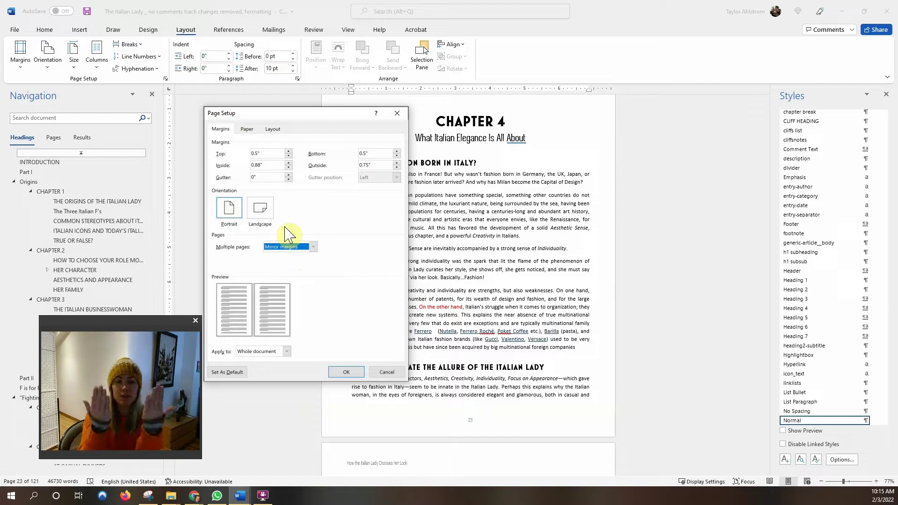
pyautogui.click(247, 130)
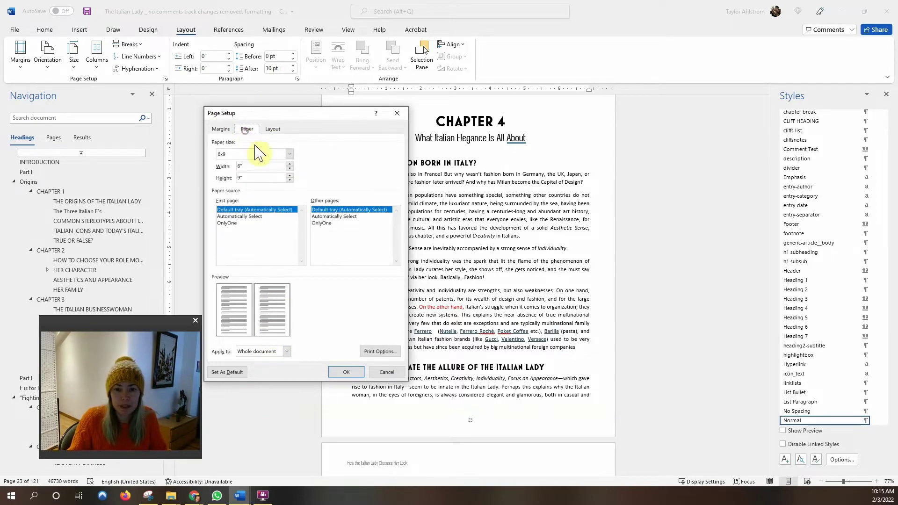
pyautogui.click(346, 372)
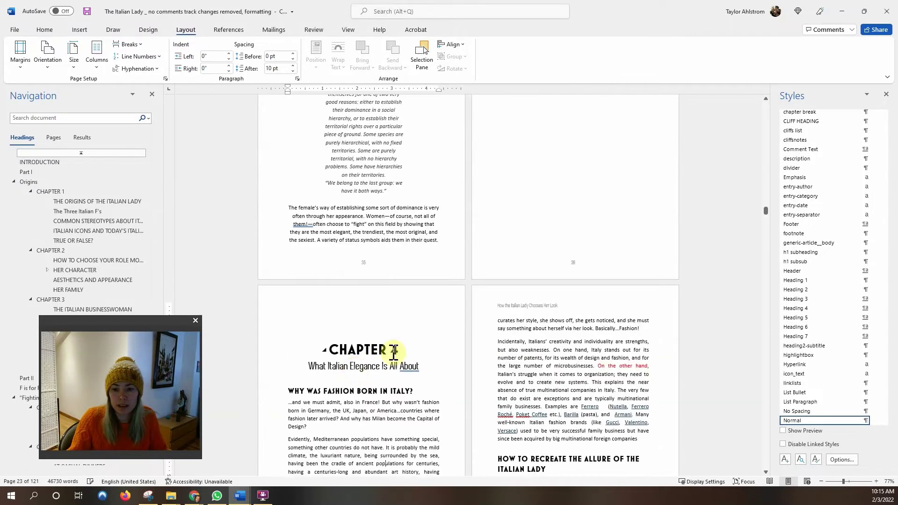
pyautogui.scroll(-3, 393, 354)
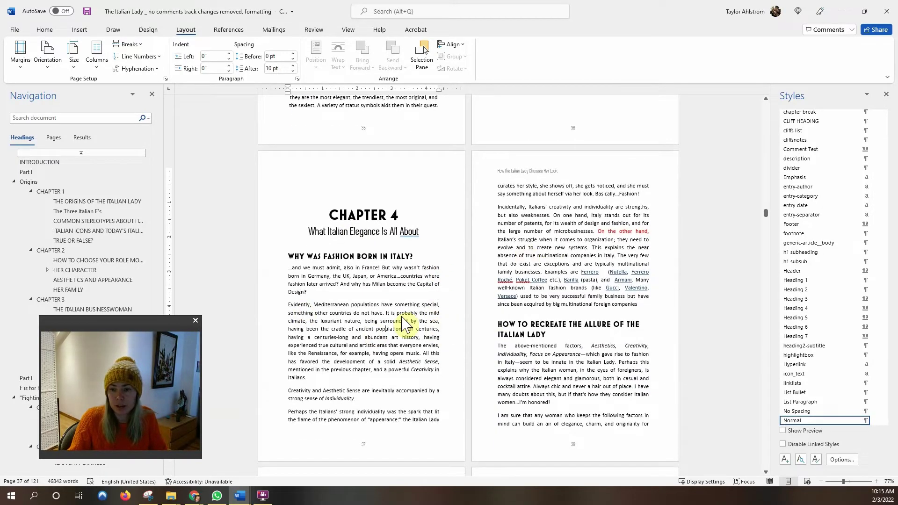
pyautogui.click(548, 221)
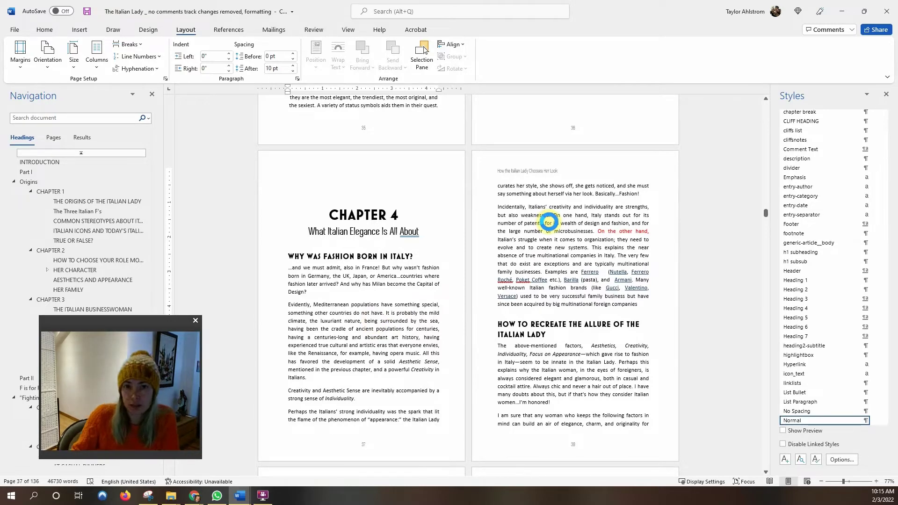
pyautogui.click(558, 237)
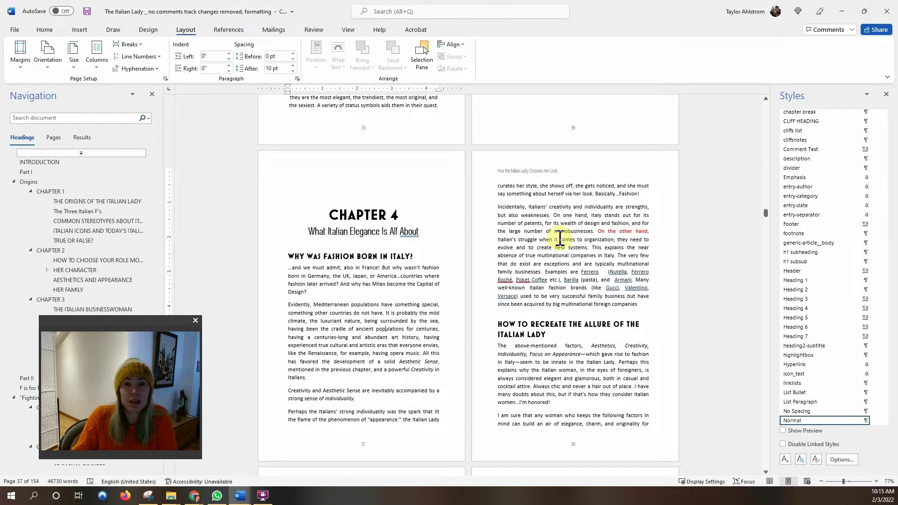
pyautogui.click(560, 238)
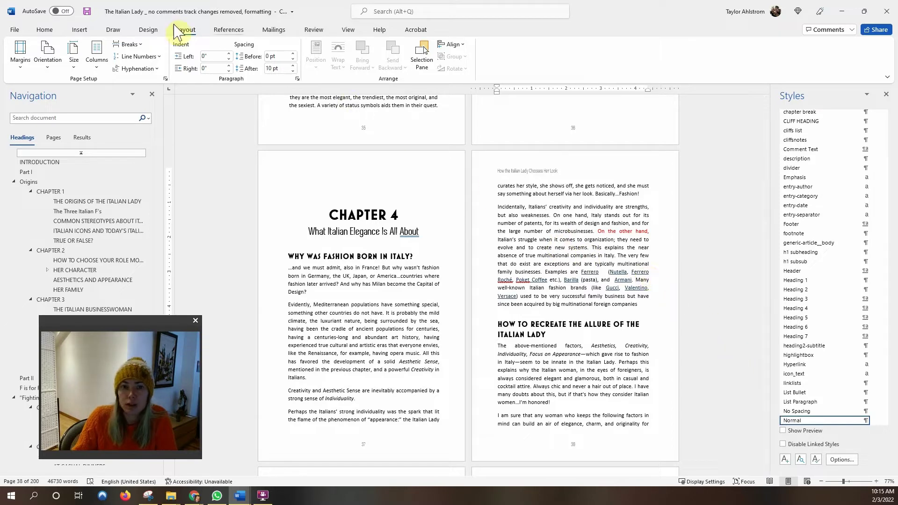
# - On the Home tab, check which styles the Chapter 4 heading and subtitle use
pyautogui.click(45, 30)
pyautogui.click(527, 215)
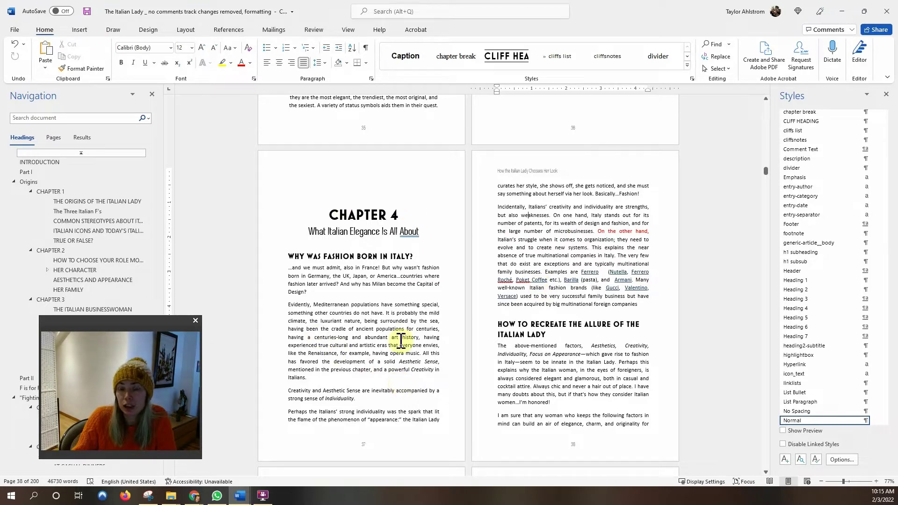
pyautogui.click(372, 215)
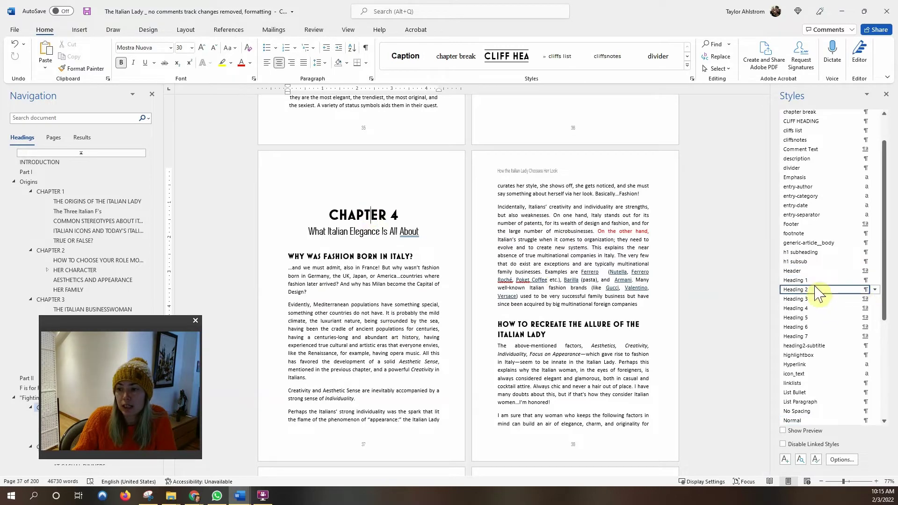
pyautogui.click(349, 234)
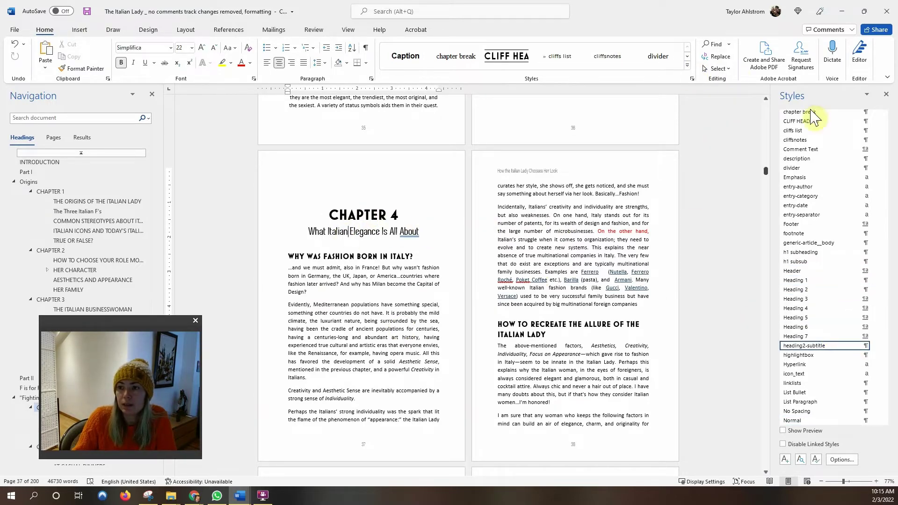
pyautogui.click(692, 79)
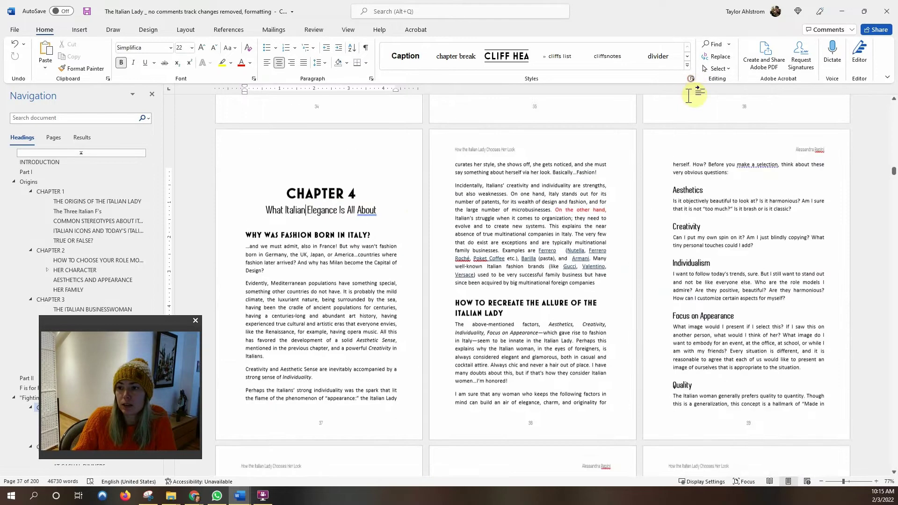
pyautogui.click(692, 79)
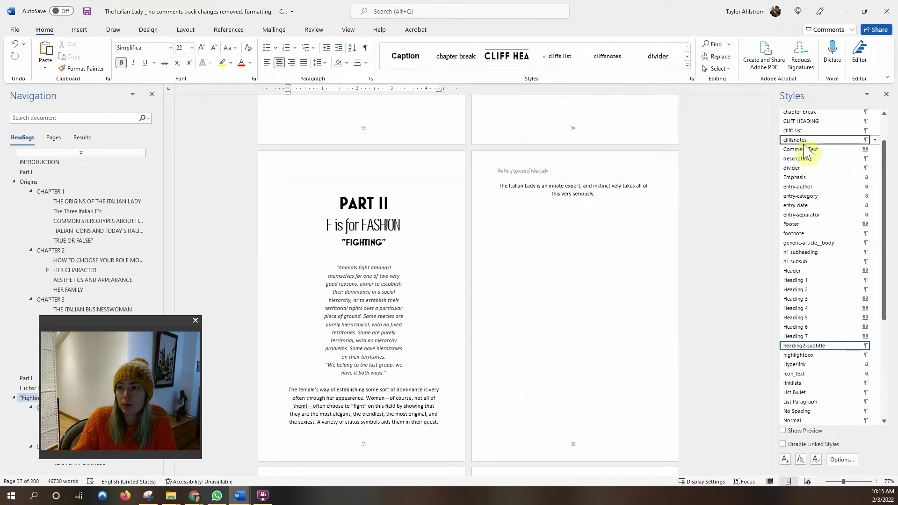
# - From body text, open the Modify Style dialog for the Normal style
pyautogui.scroll(-5, 431, 267)
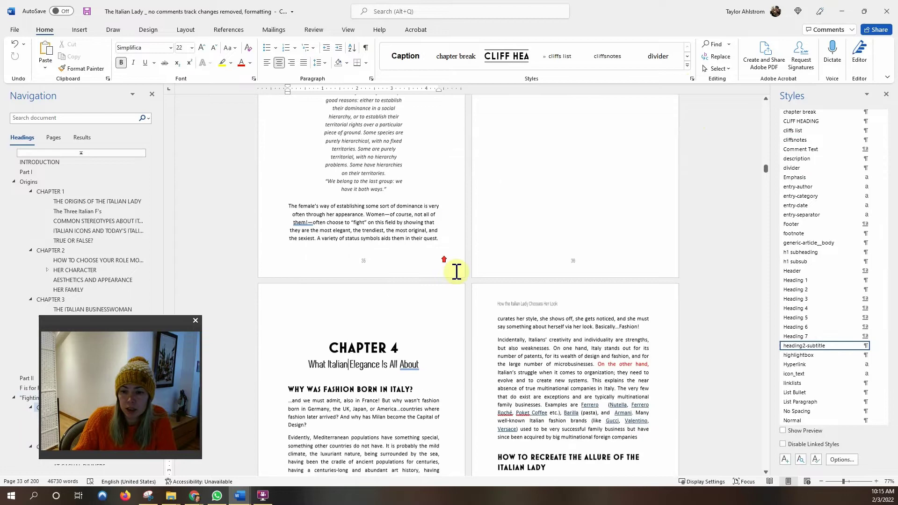
pyautogui.scroll(2, 595, 377)
pyautogui.click(575, 414)
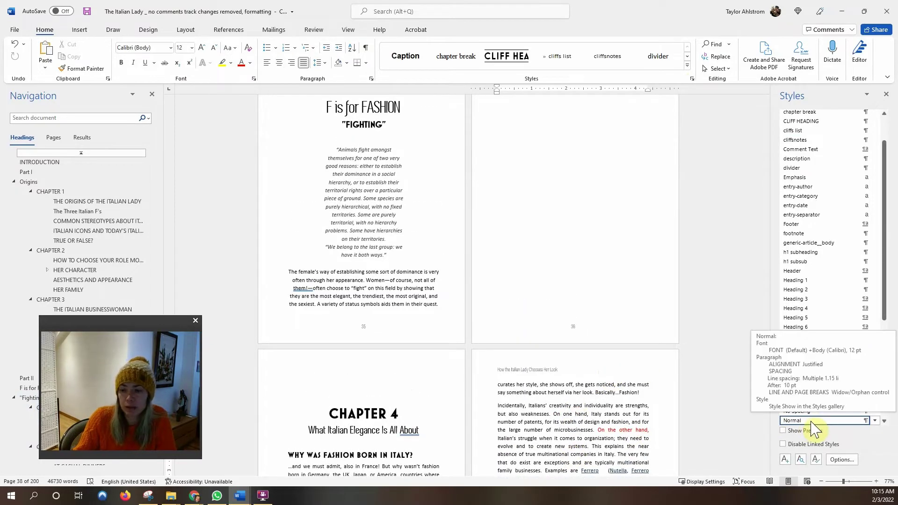
pyautogui.rightClick(837, 420)
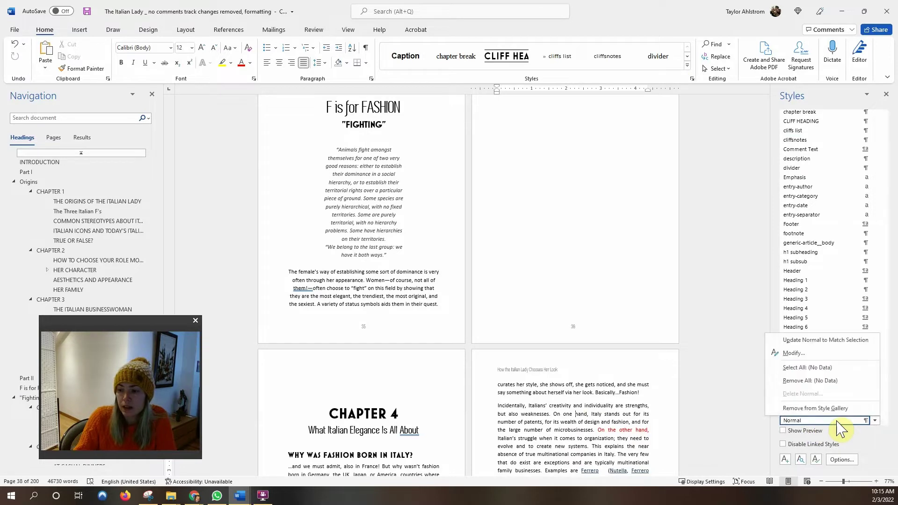
pyautogui.click(795, 353)
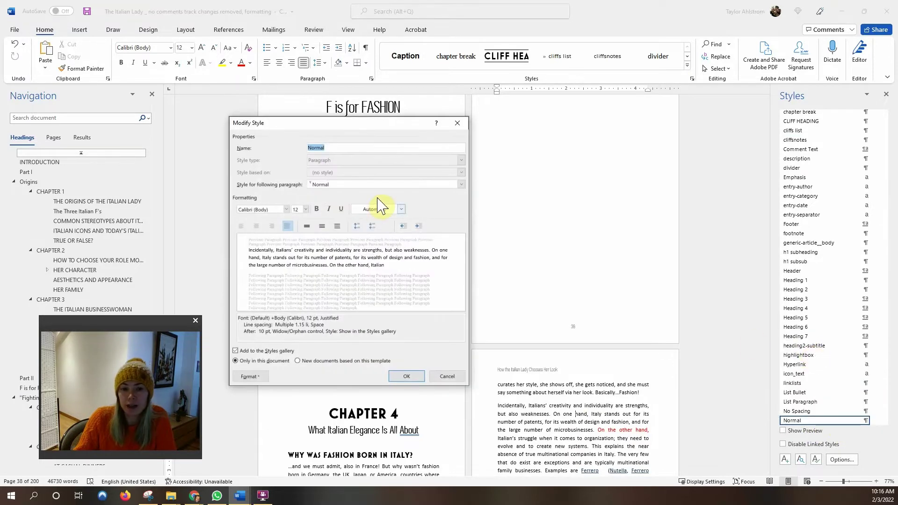
# - Replace Calibri with Borgia Pro as the Normal style's font
pyautogui.click(280, 209)
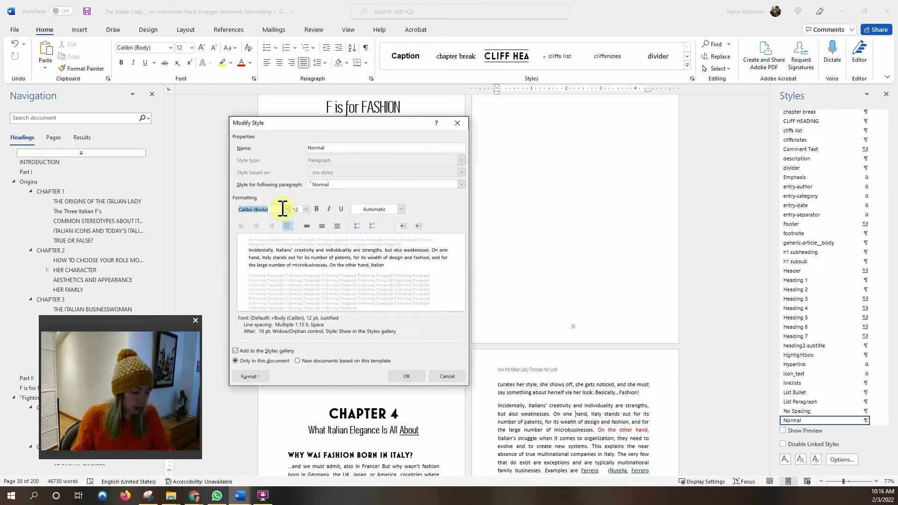
pyautogui.write('Borgia Pro')
pyautogui.press('Tab')
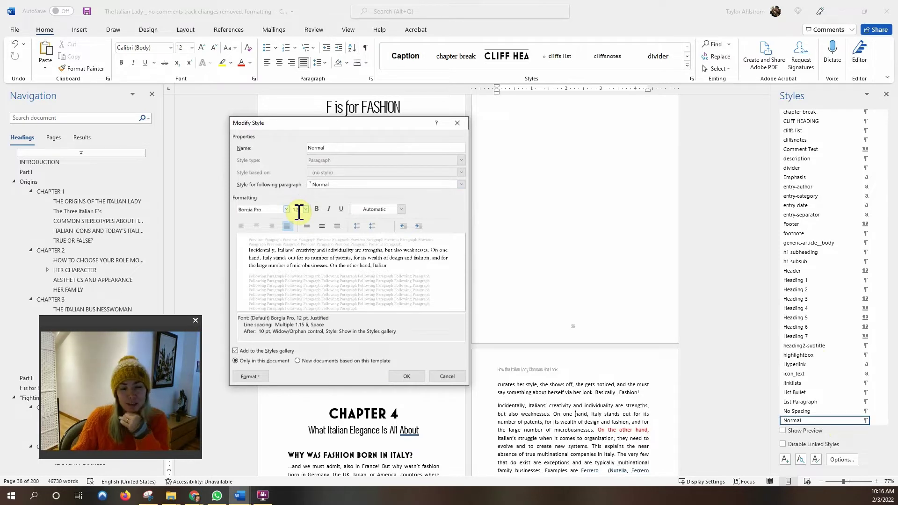
# - In Normal's paragraph settings, change Space After to 0, then back to 10 pt, and confirm
pyautogui.click(249, 379)
pyautogui.click(251, 397)
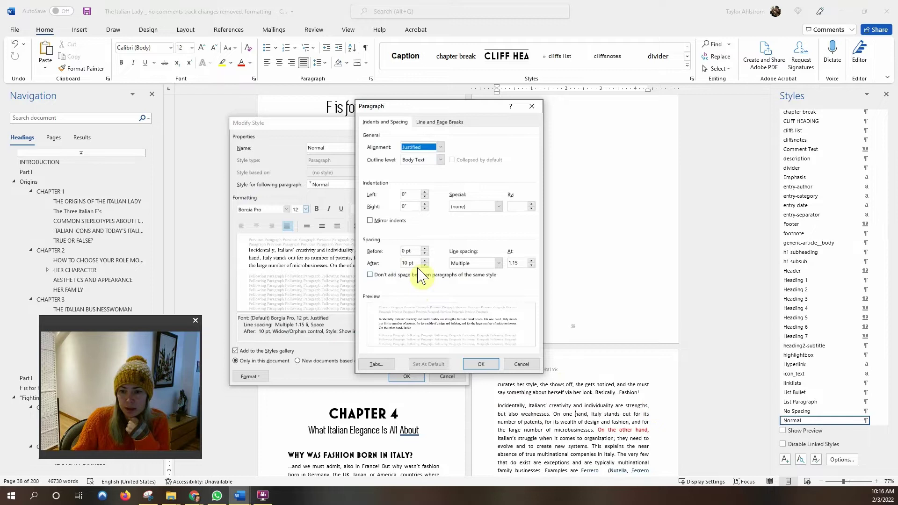
pyautogui.moveTo(418, 263); pyautogui.dragTo(401, 263)
pyautogui.write('0')
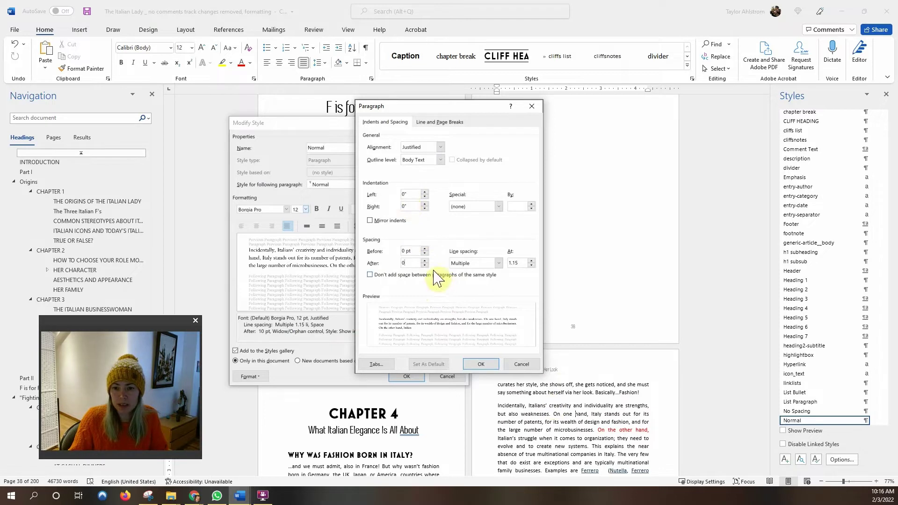
pyautogui.doubleClick(410, 263)
pyautogui.write('1')
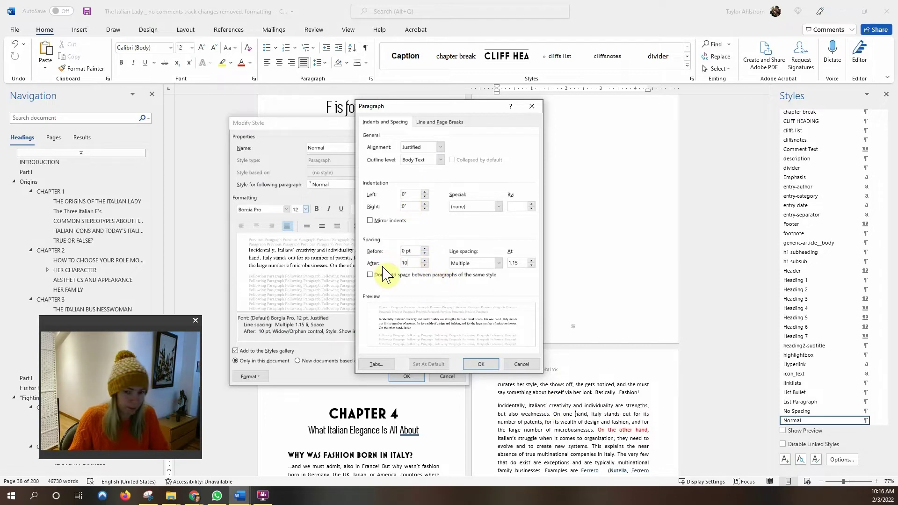
pyautogui.write('0')
pyautogui.press('Tab')
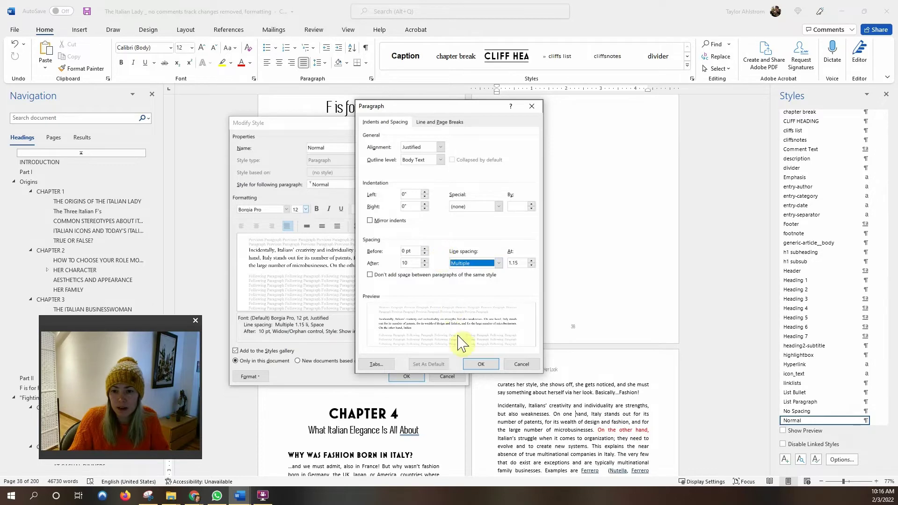
pyautogui.click(481, 364)
pyautogui.click(416, 381)
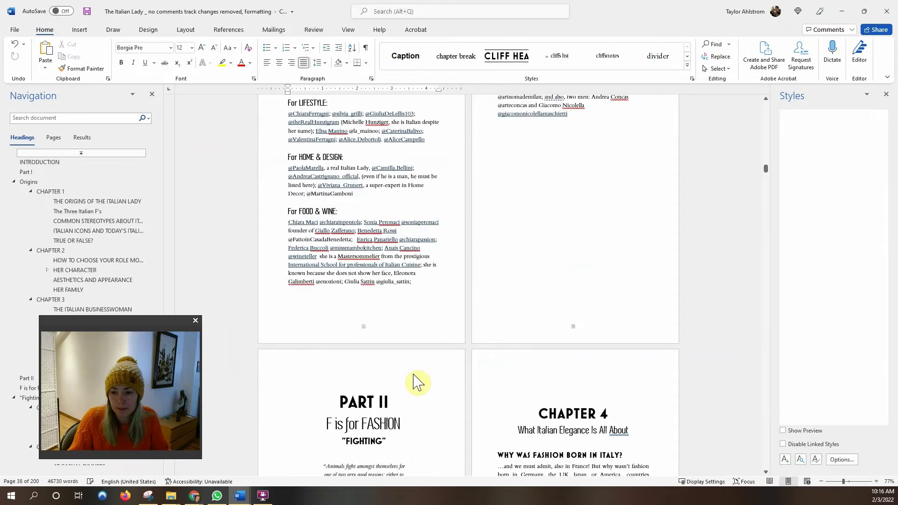
pyautogui.scroll(-4, 466, 310)
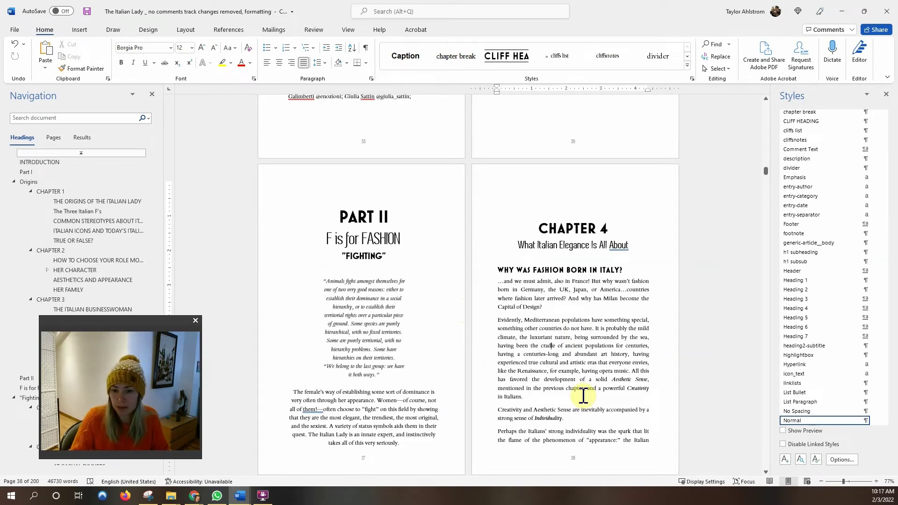
pyautogui.scroll(-2, 594, 336)
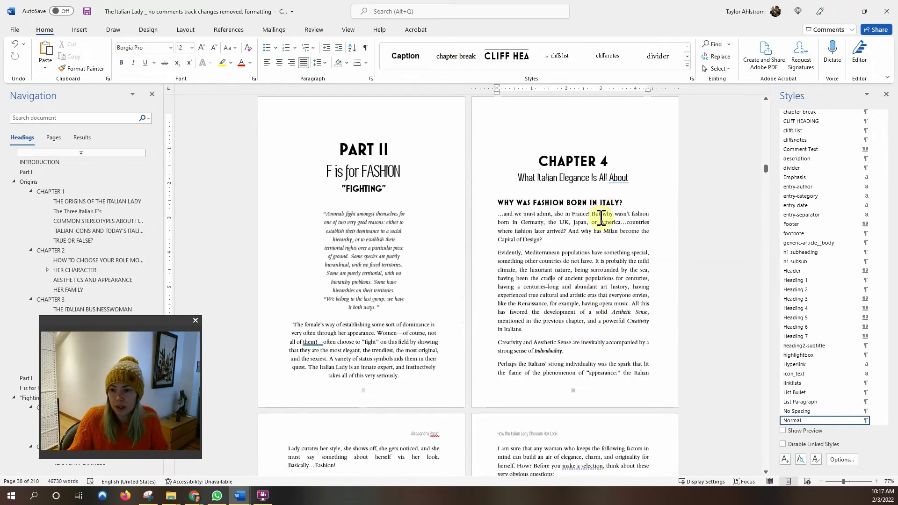
pyautogui.click(498, 254)
pyautogui.scroll(-7, 505, 281)
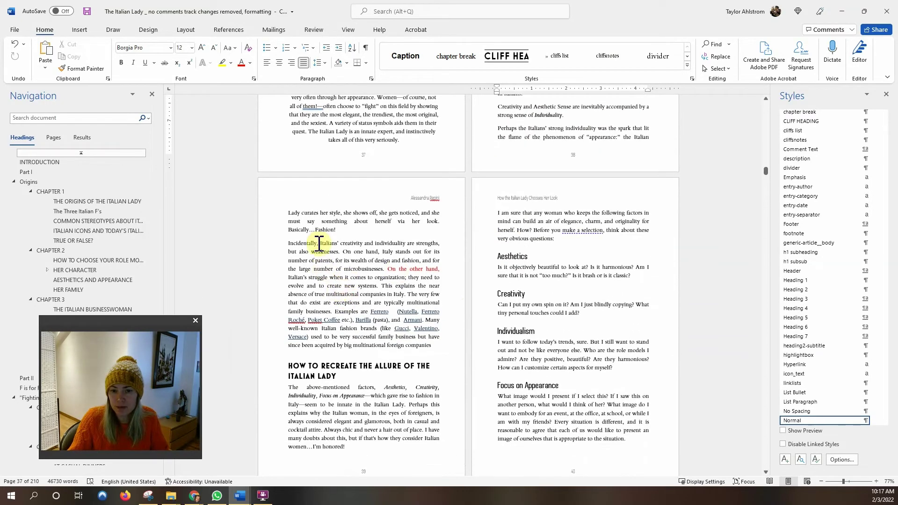
pyautogui.click(318, 241)
pyautogui.scroll(-2, 356, 297)
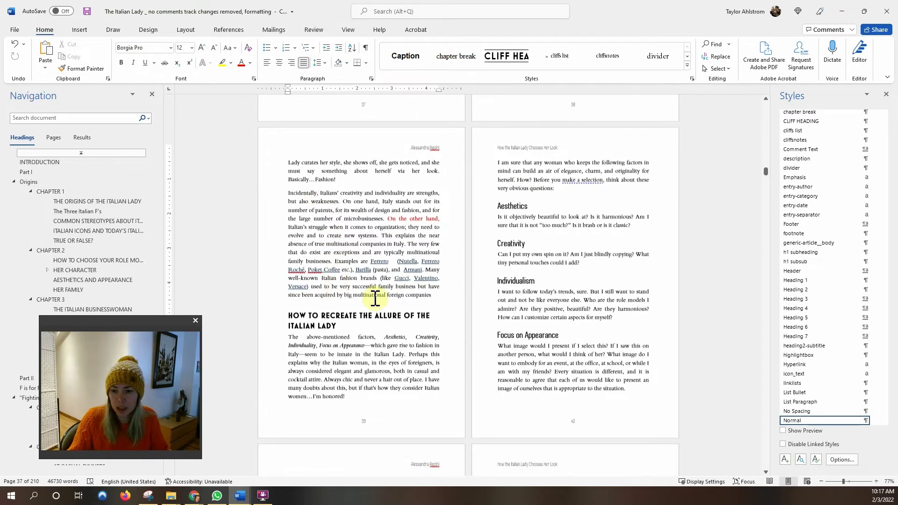
pyautogui.click(540, 298)
pyautogui.scroll(-2, 538, 344)
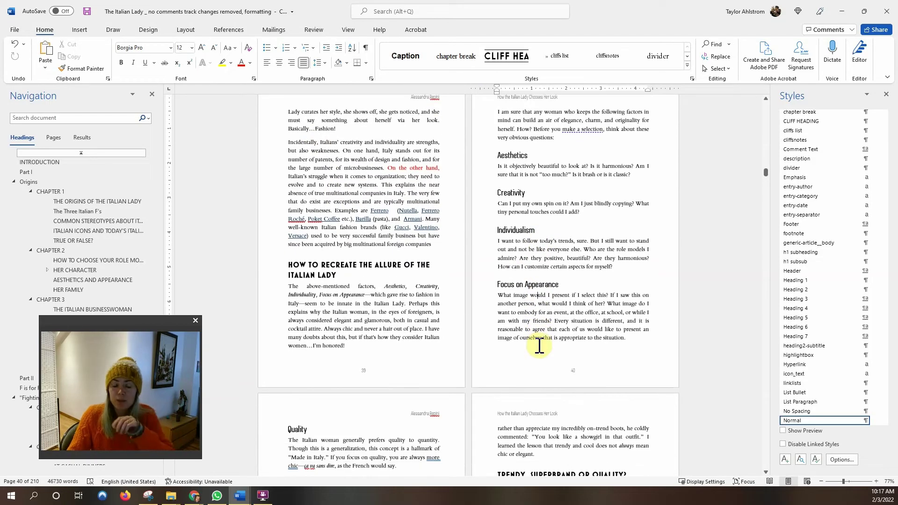
pyautogui.scroll(-5, 539, 345)
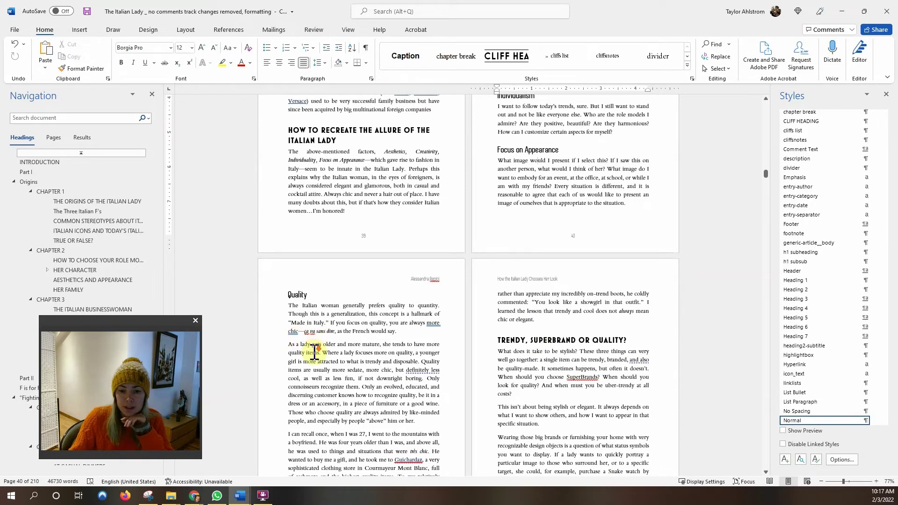
pyautogui.scroll(-3, 306, 355)
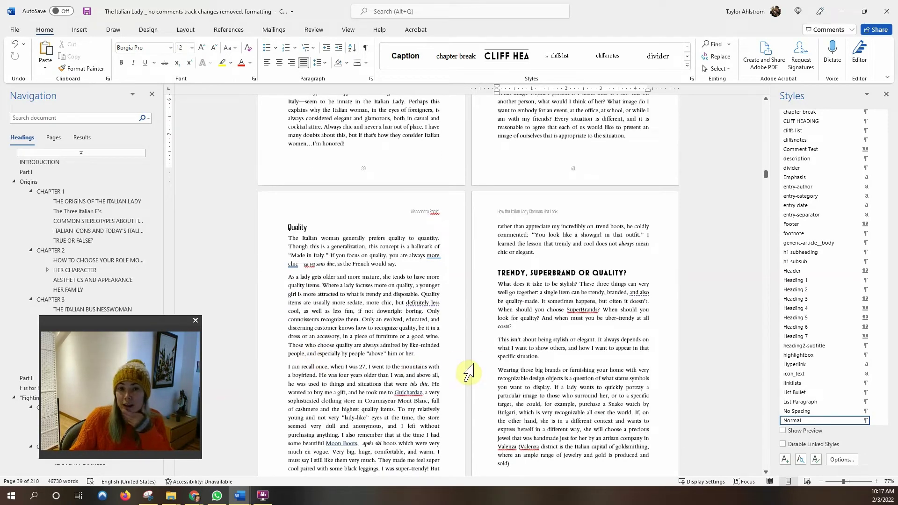
# - Give the Normal style a 0.25" first-line indent and 0 pt space after
pyautogui.rightClick(797, 419)
pyautogui.click(794, 353)
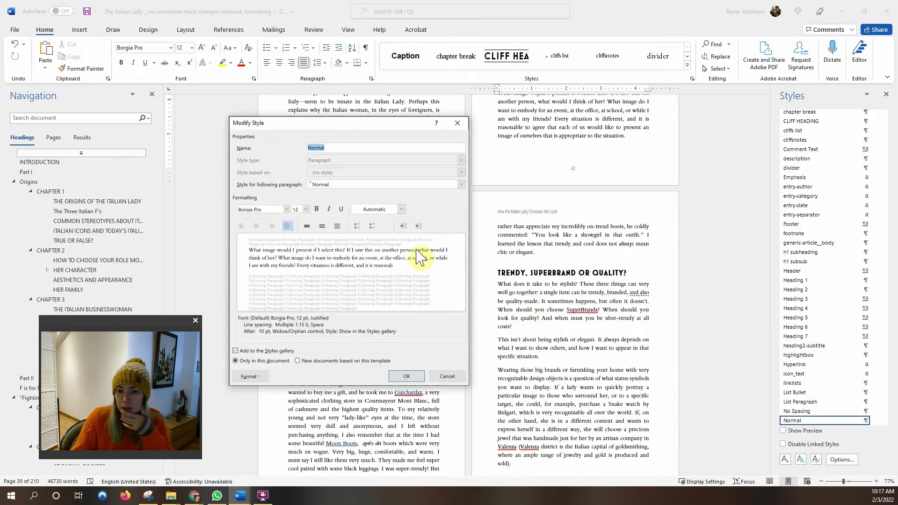
pyautogui.click(248, 376)
pyautogui.click(256, 393)
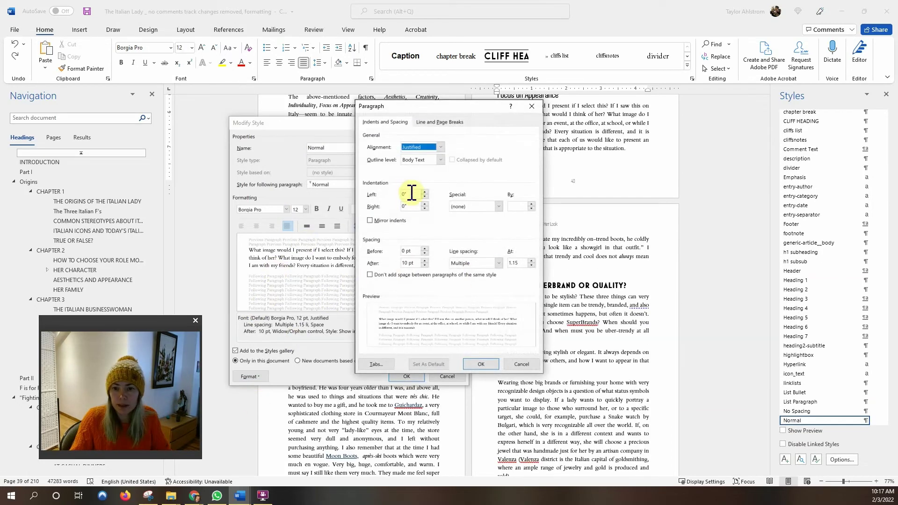
pyautogui.click(463, 206)
pyautogui.click(467, 220)
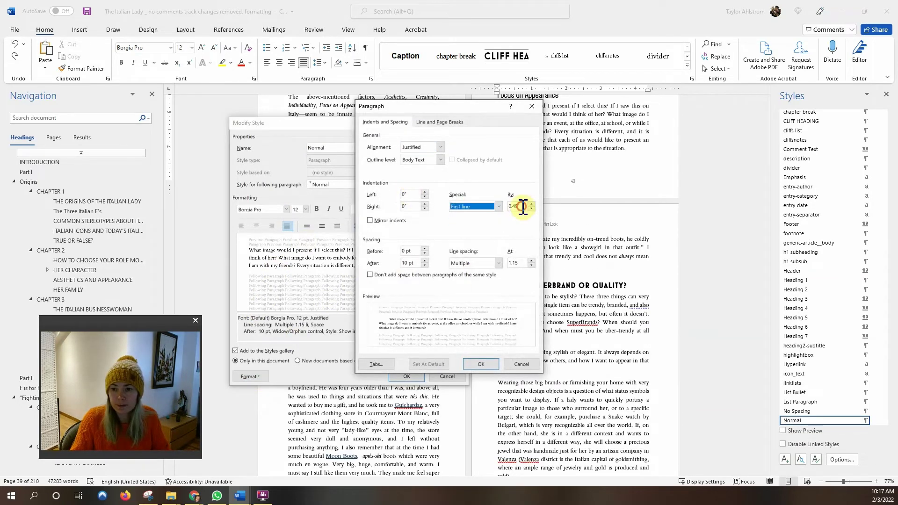
pyautogui.doubleClick(521, 206)
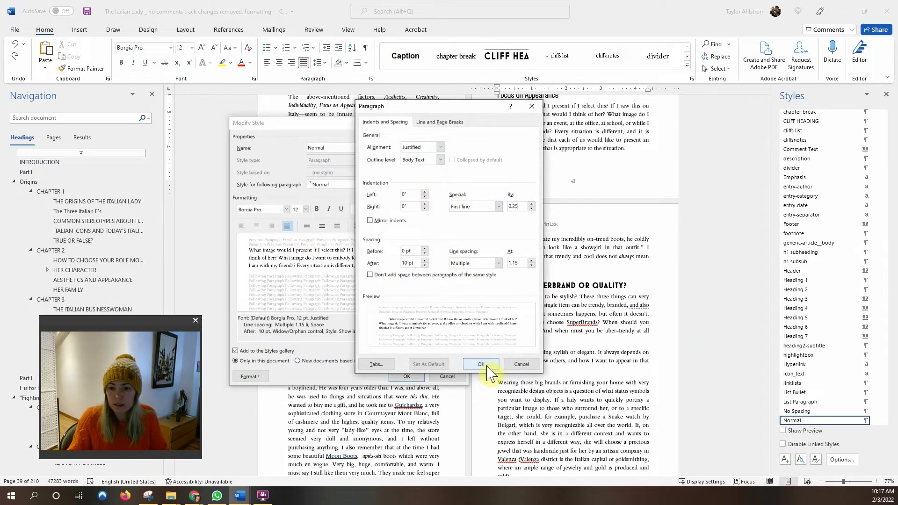
pyautogui.doubleClick(416, 262)
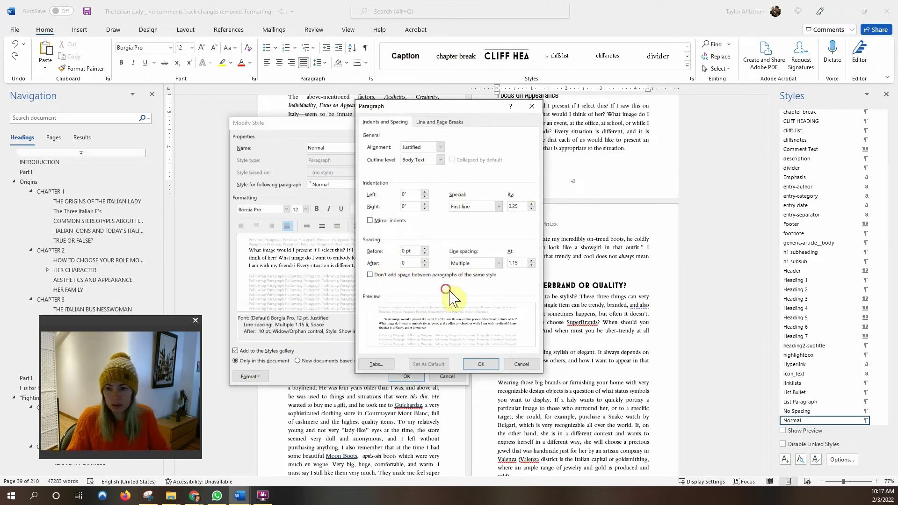
pyautogui.click(489, 365)
pyautogui.click(420, 376)
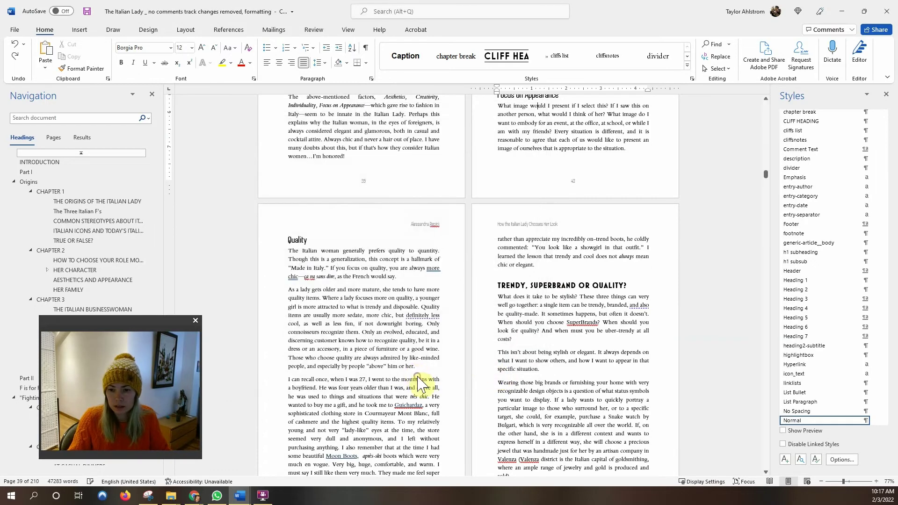
pyautogui.scroll(-5, 420, 374)
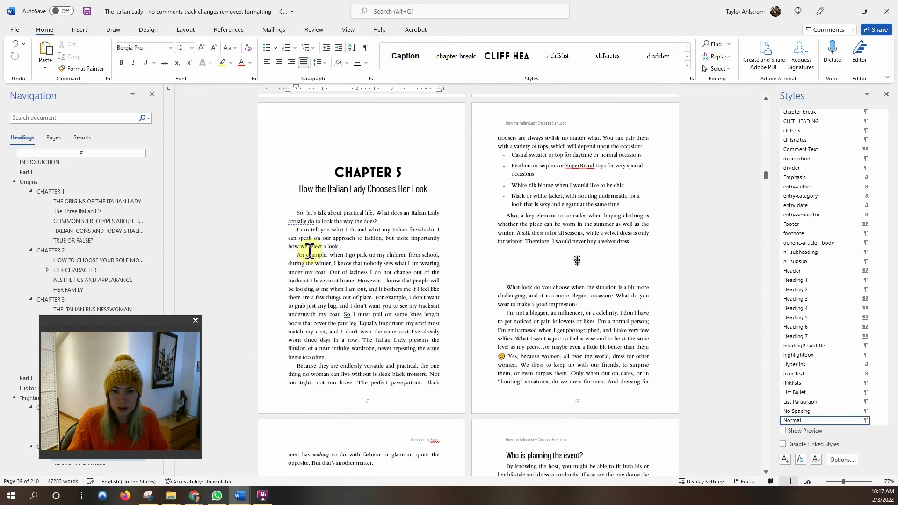
pyautogui.scroll(-3, 292, 253)
pyautogui.scroll(-5, 300, 256)
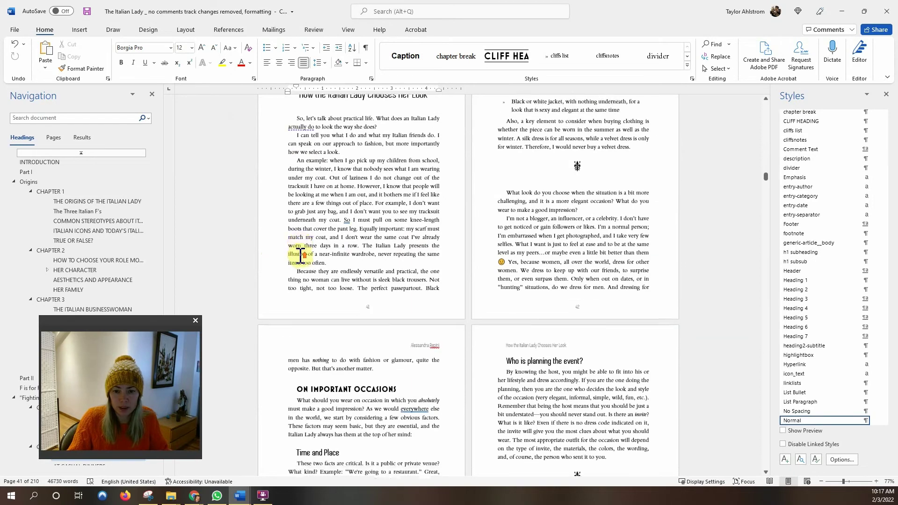
pyautogui.scroll(-4, 371, 315)
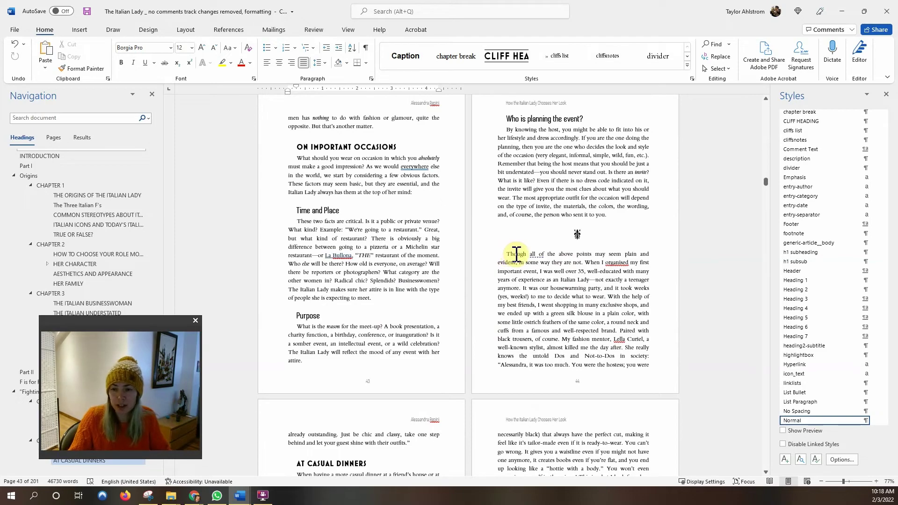
pyautogui.scroll(-5, 516, 255)
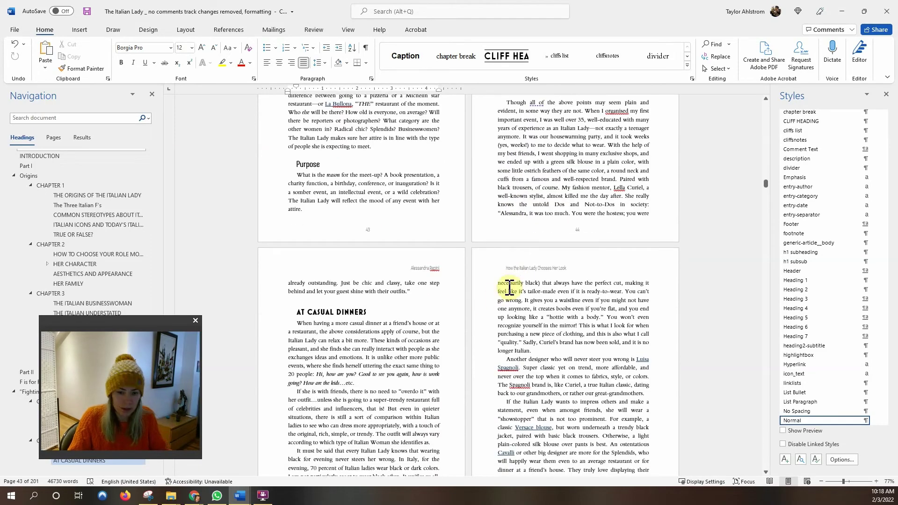
pyautogui.scroll(20, 435, 293)
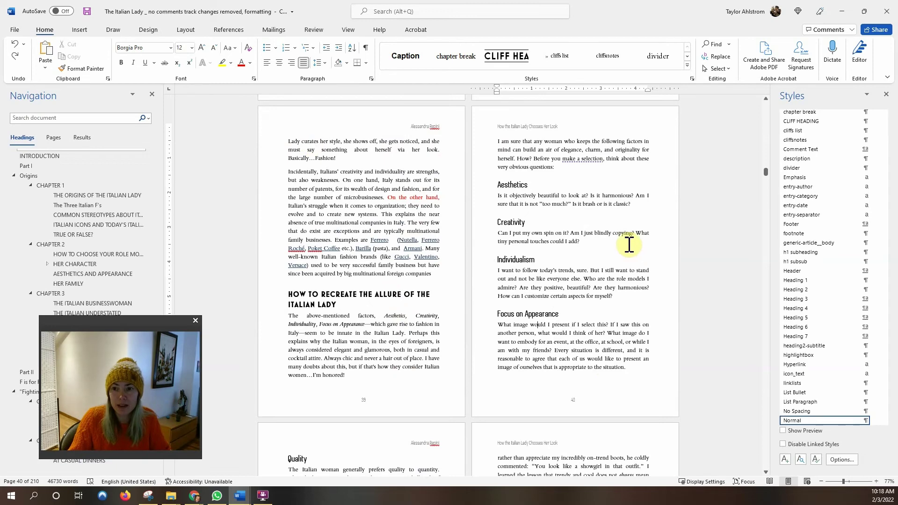
pyautogui.scroll(-3, 629, 244)
pyautogui.scroll(-2, 629, 244)
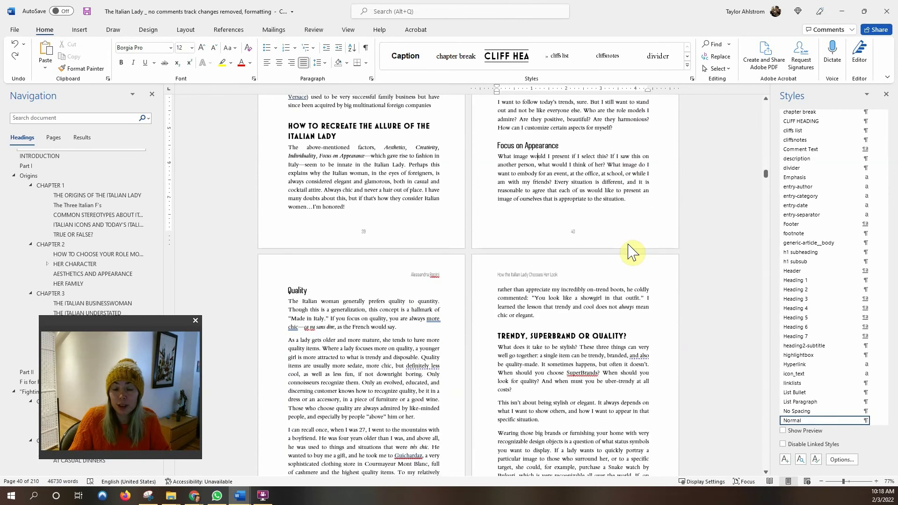
pyautogui.scroll(-6, 629, 252)
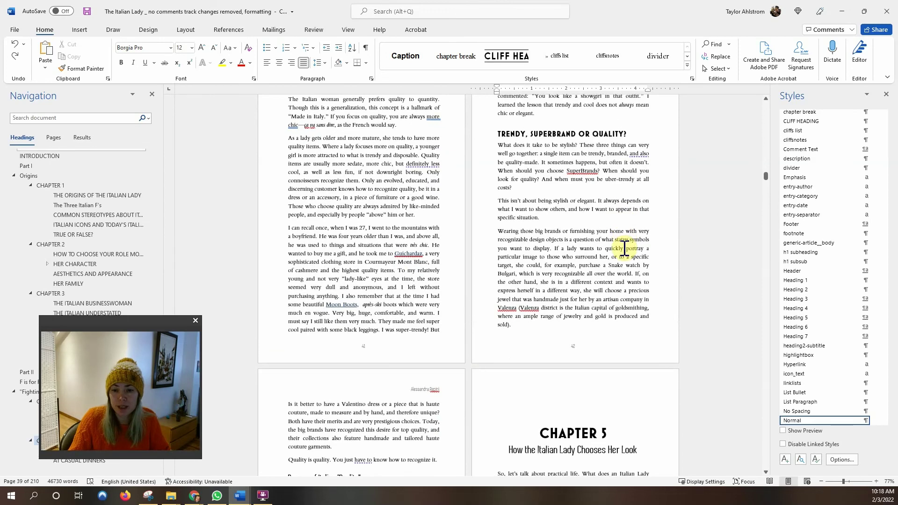
pyautogui.scroll(-1, 625, 249)
pyautogui.scroll(6, 618, 239)
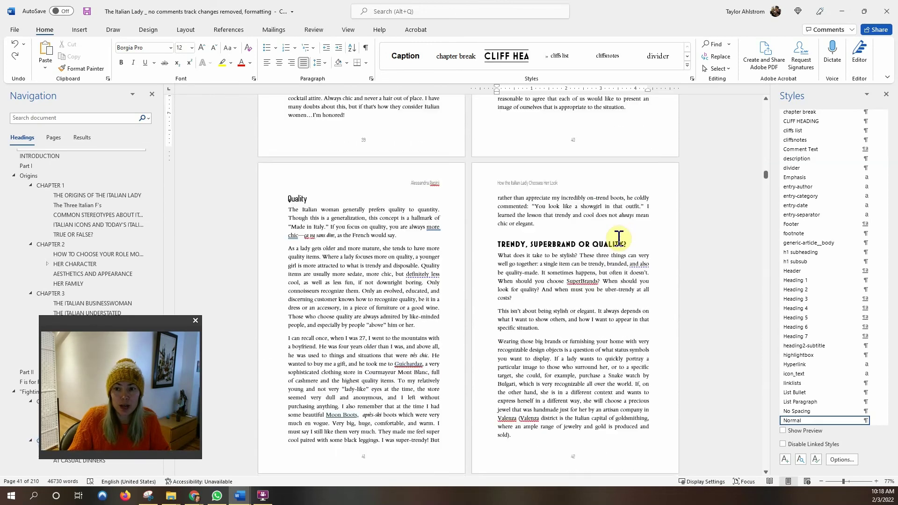
pyautogui.scroll(4, 432, 267)
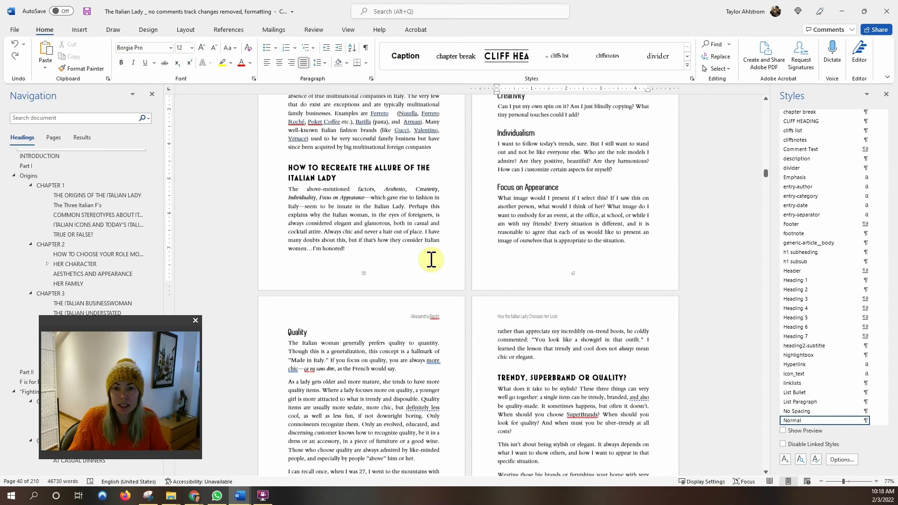